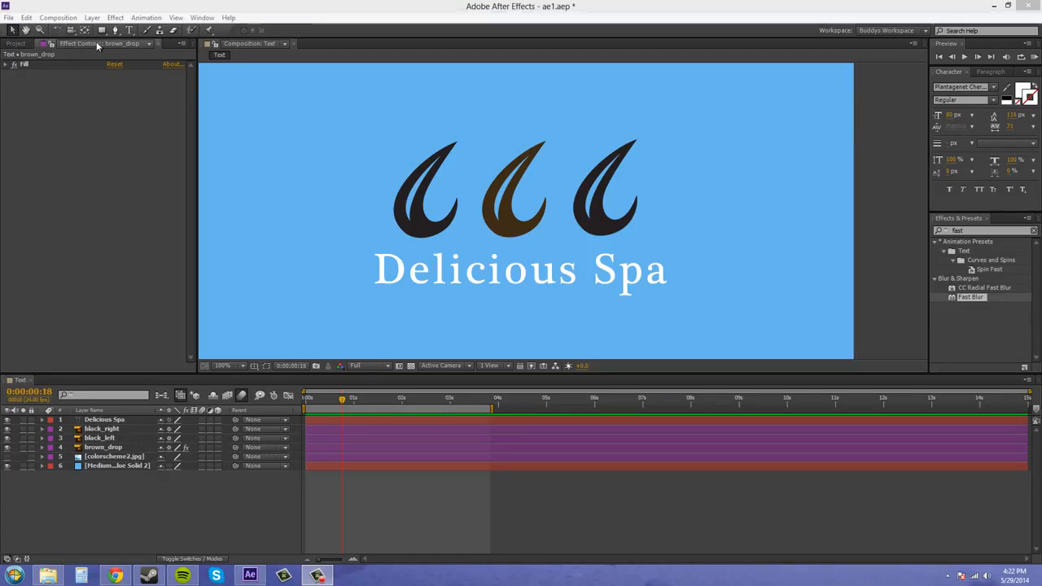
# Add a null object as a new layer in the Text composition.
pyautogui.click(148, 218)
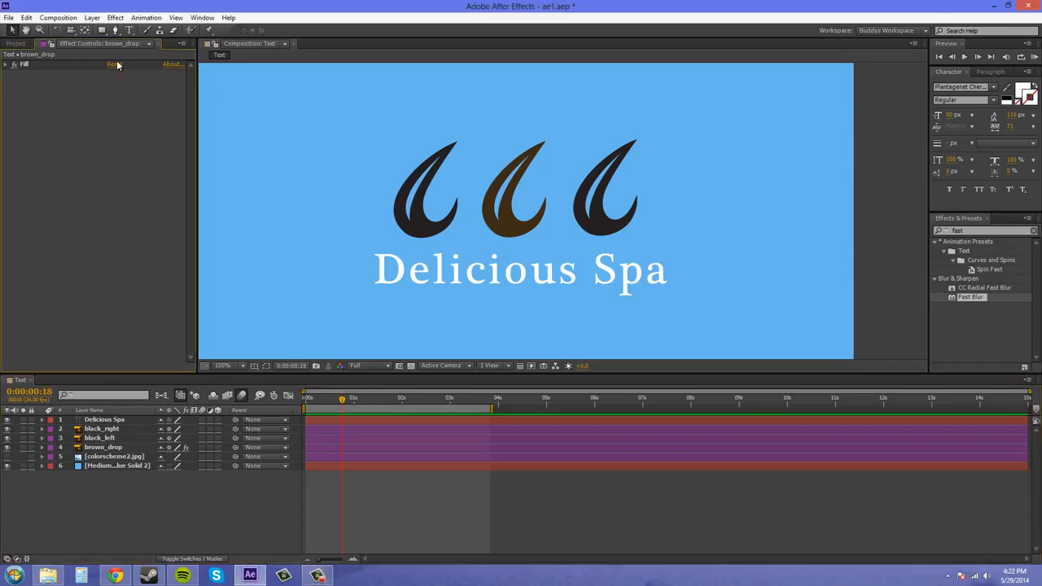
pyautogui.click(96, 21)
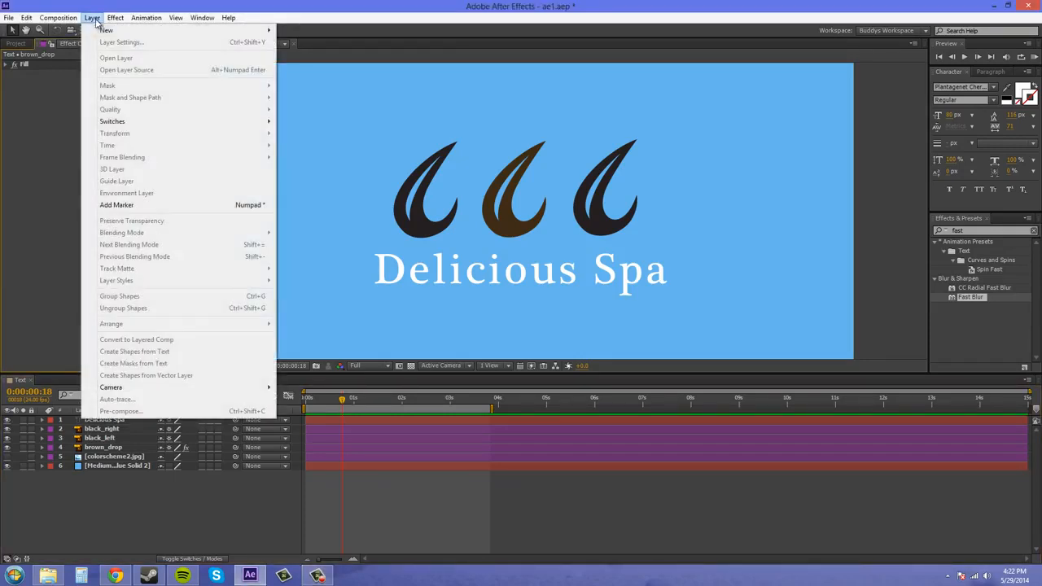
pyautogui.moveTo(102, 30)
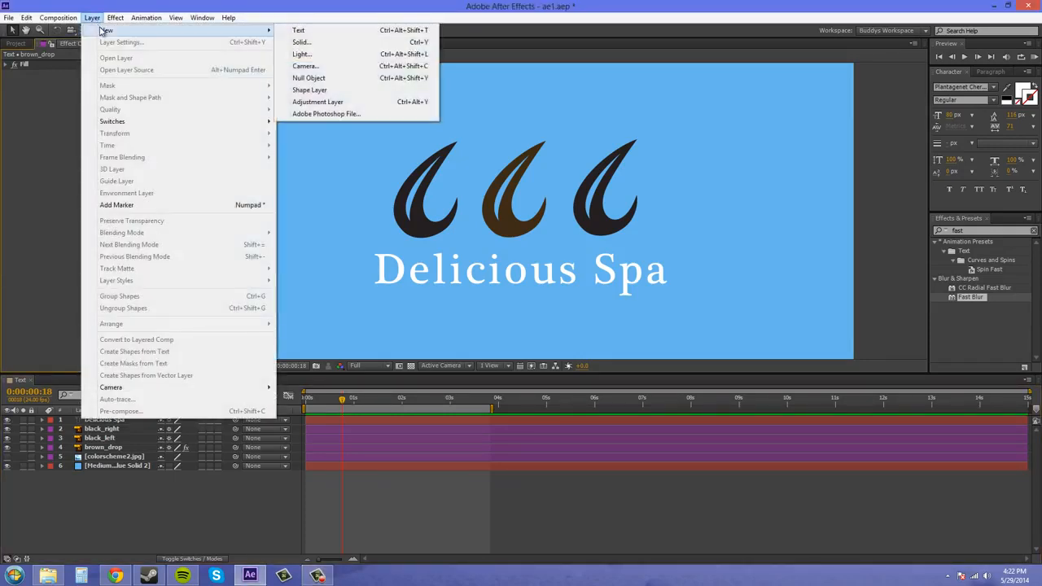
pyautogui.click(322, 78)
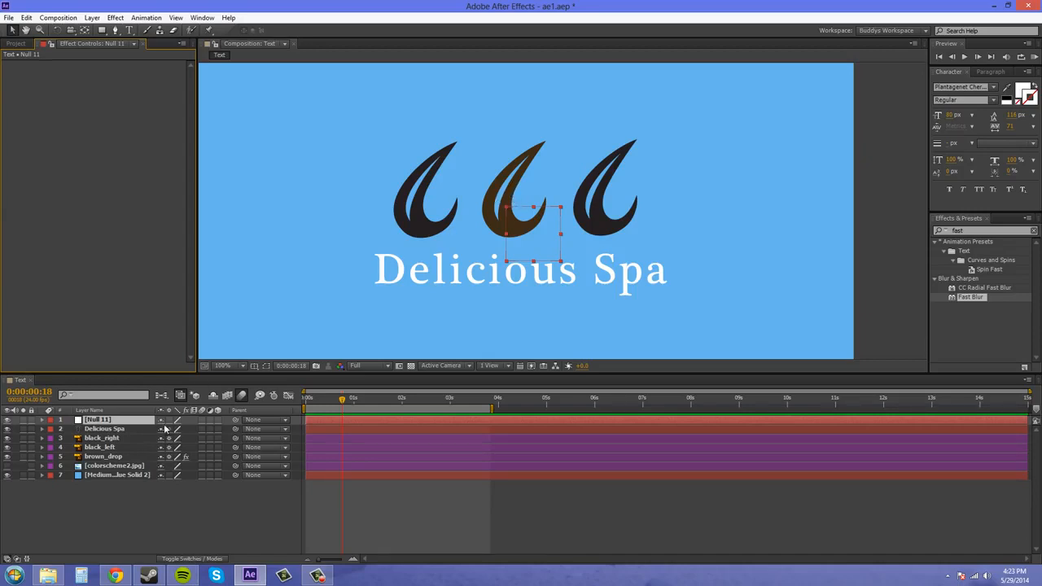
# Show the rulers and place a horizontal and a vertical guide crossing at the anchor point of the brown_drop layer.
pyautogui.click(104, 439)
pyautogui.click(106, 447)
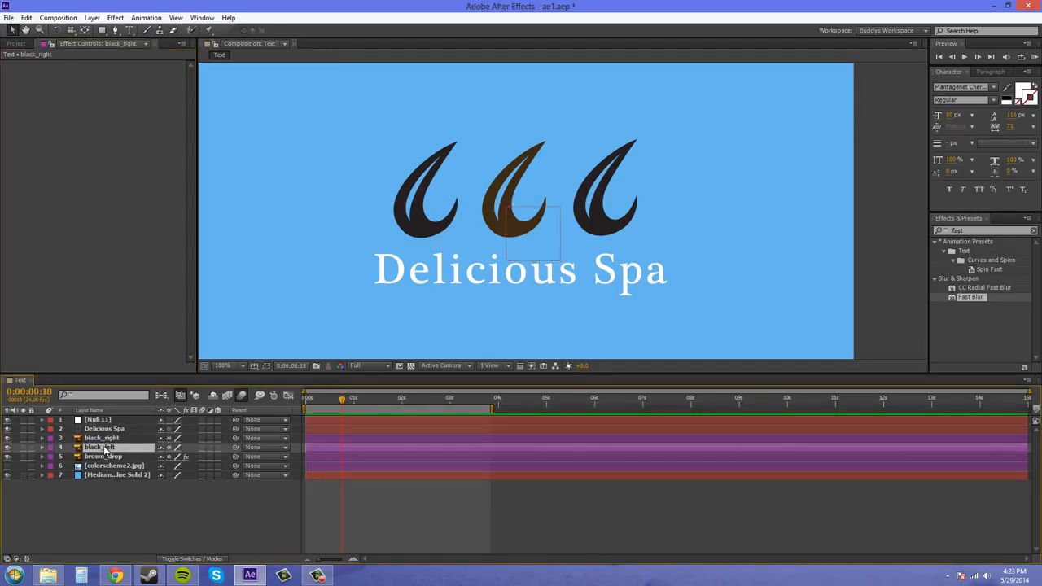
pyautogui.click(103, 457)
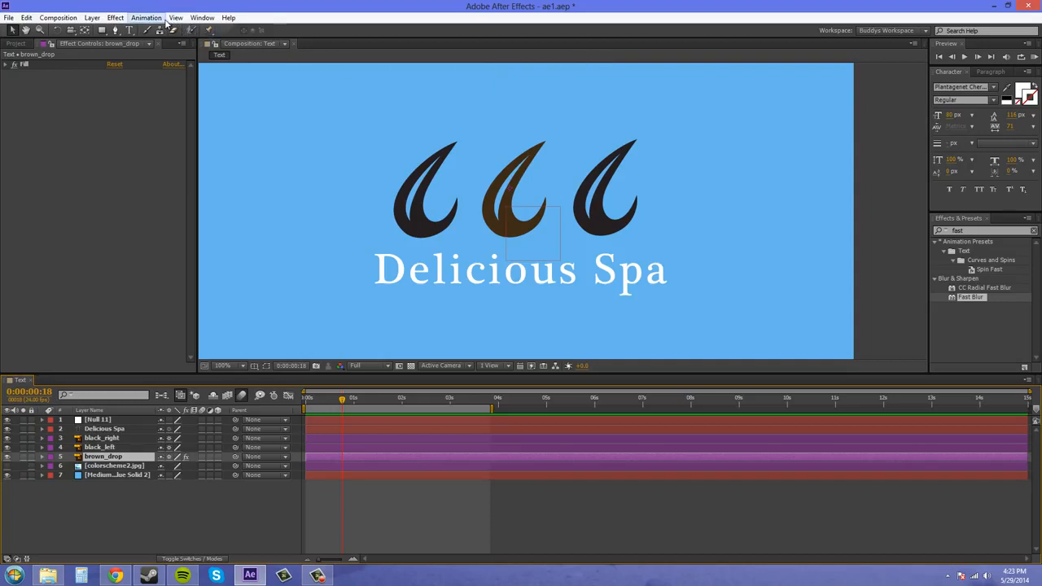
pyautogui.click(177, 18)
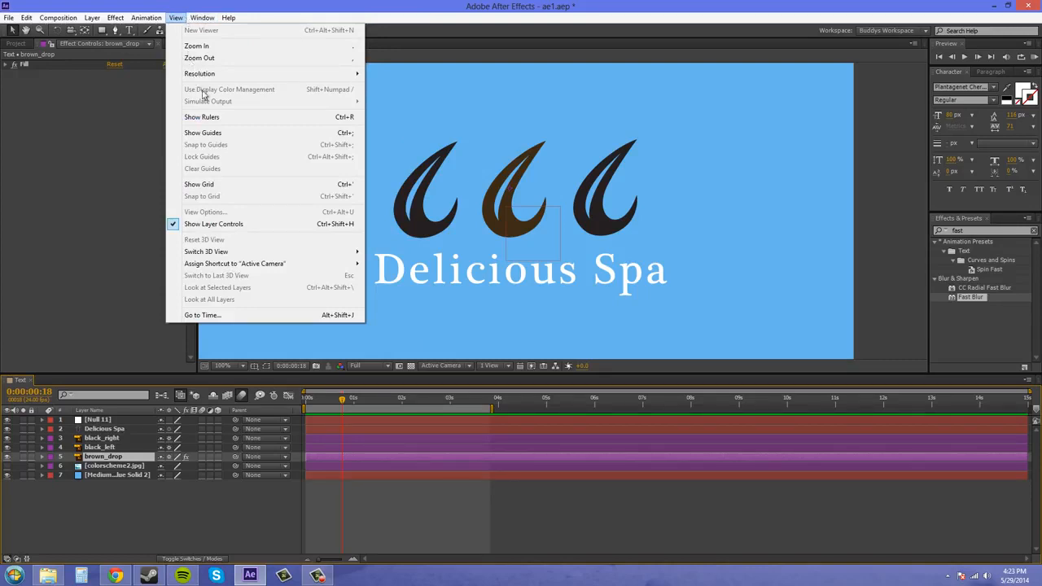
pyautogui.click(211, 118)
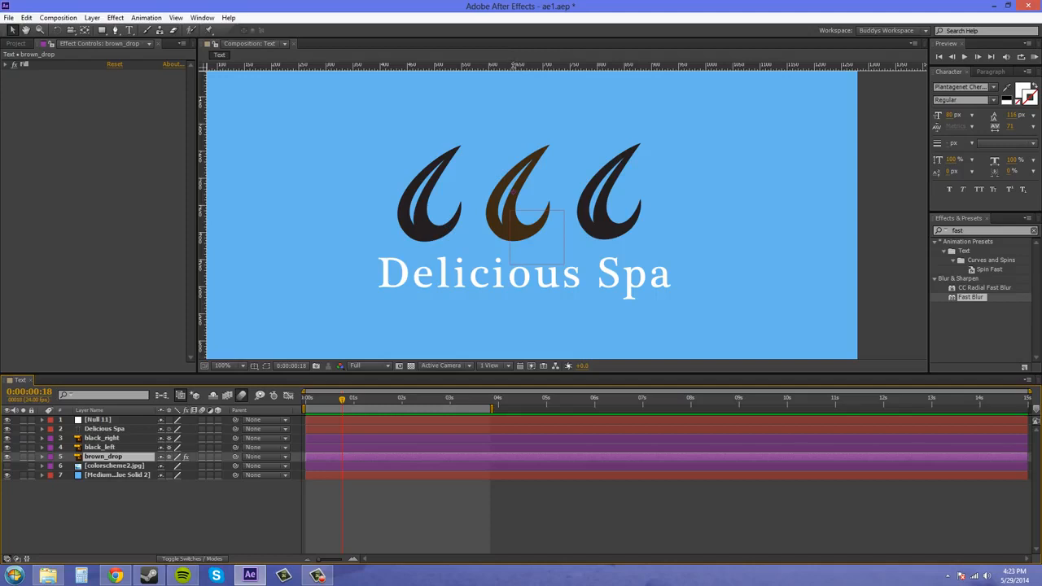
pyautogui.moveTo(515, 64); pyautogui.dragTo(512, 191)
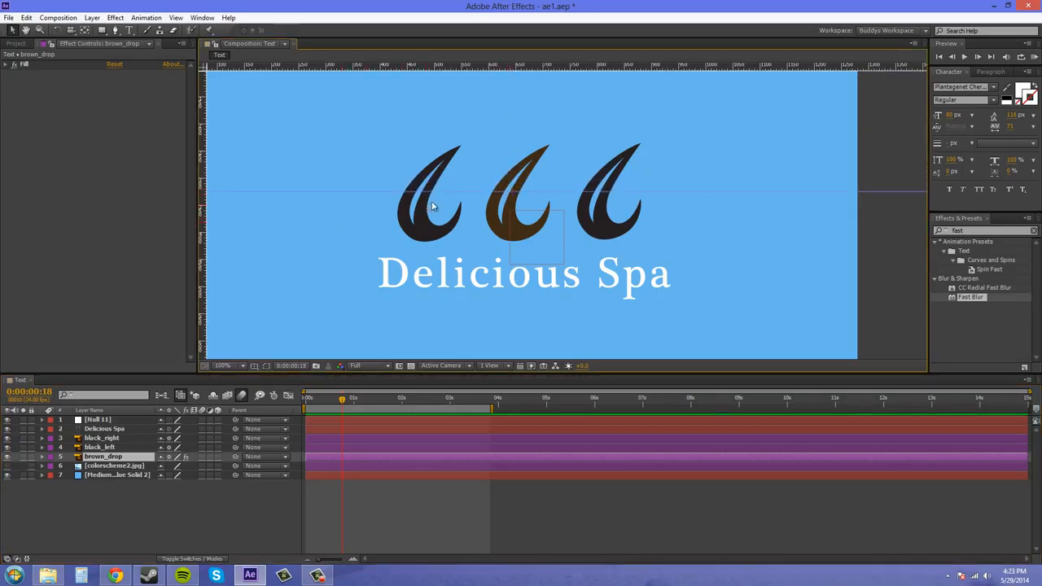
pyautogui.moveTo(402, 214); pyautogui.dragTo(514, 220)
# Set the null's position to 645, 325 at the guides' intersection and remove both guides.
pyautogui.click(94, 421)
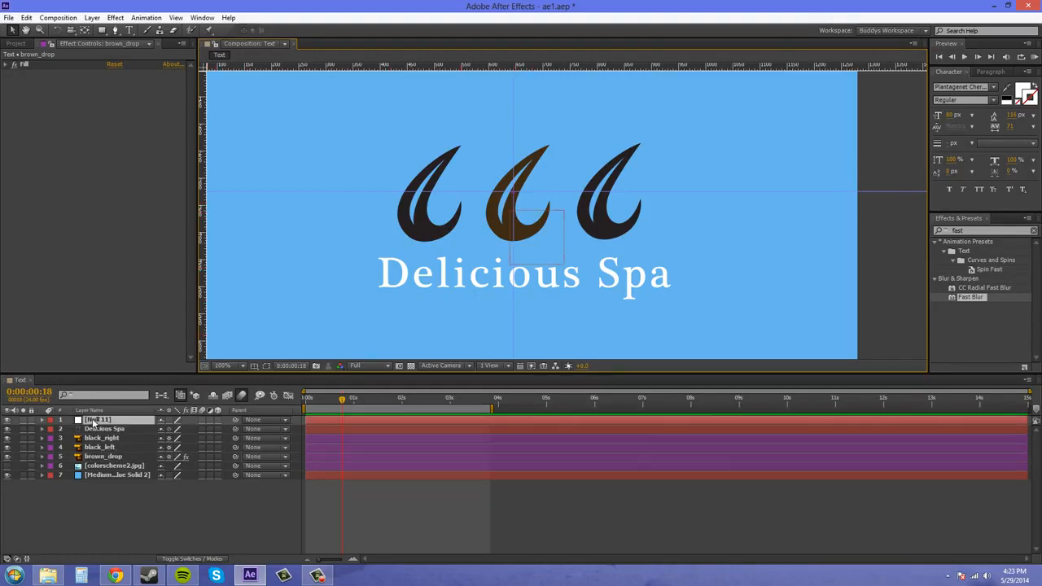
pyautogui.press('p')
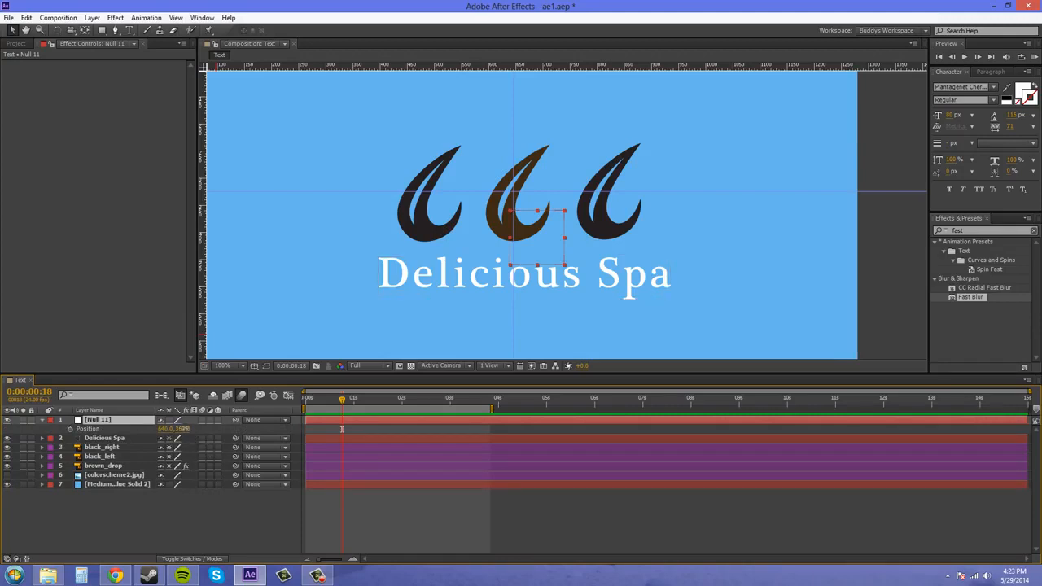
pyautogui.moveTo(178, 430); pyautogui.dragTo(166, 429)
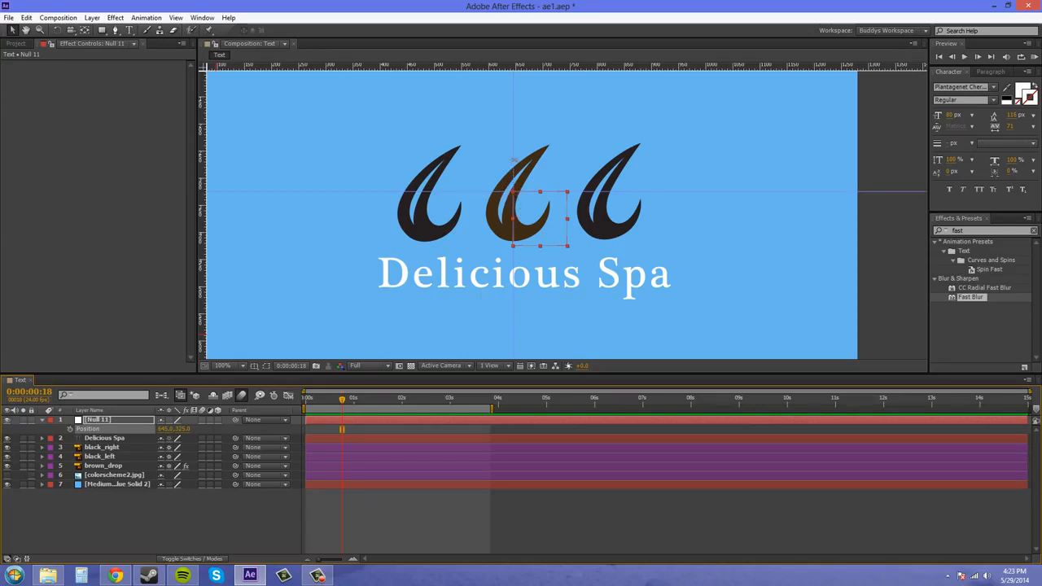
pyautogui.moveTo(514, 159); pyautogui.dragTo(197, 183)
pyautogui.moveTo(303, 192); pyautogui.dragTo(308, 63)
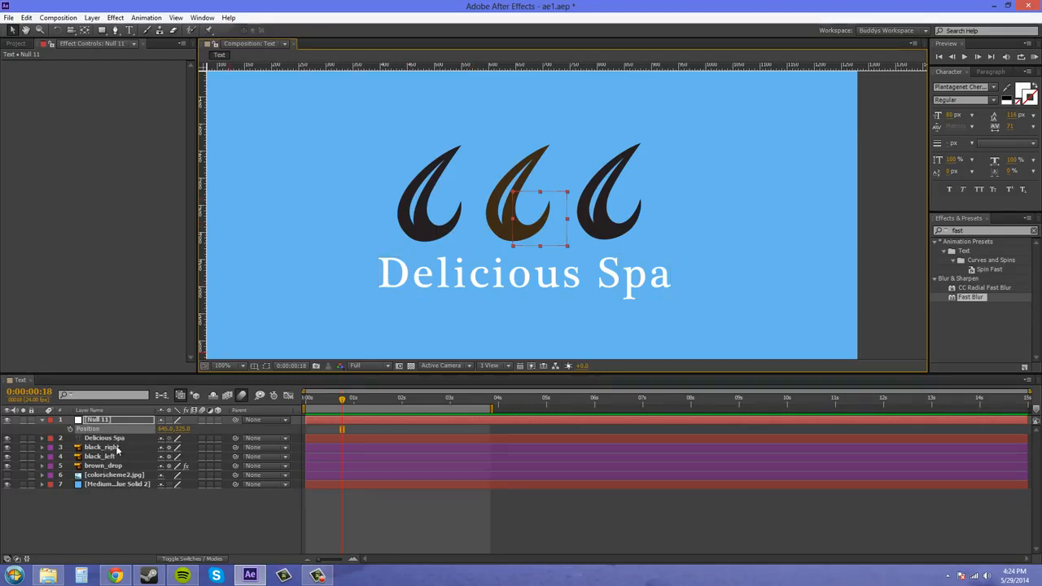
# Parent the black_right, black_left and brown_drop layers to the Null 11 layer.
pyautogui.click(255, 449)
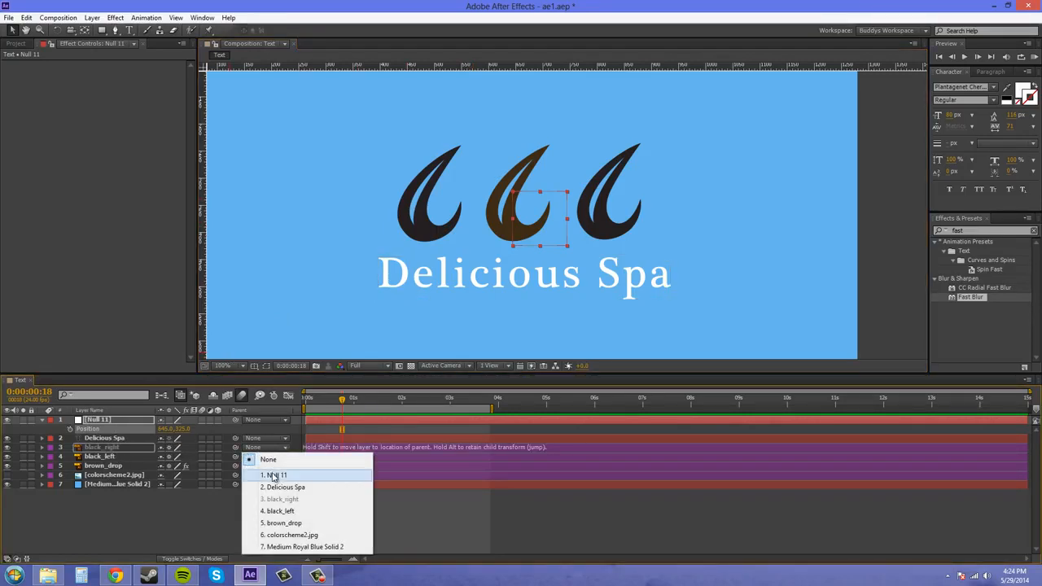
pyautogui.click(273, 475)
pyautogui.click(255, 457)
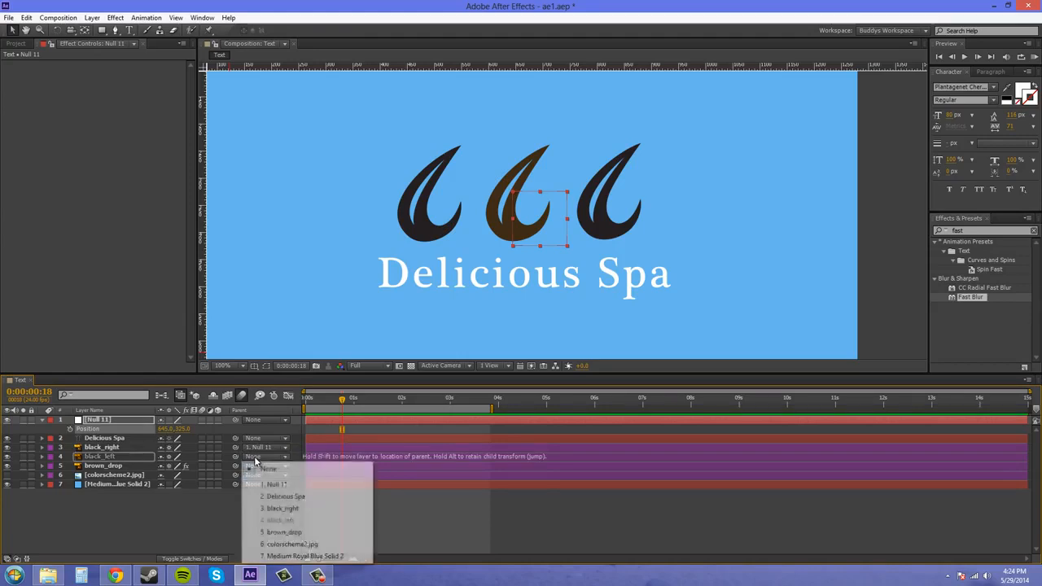
pyautogui.click(265, 486)
pyautogui.click(254, 469)
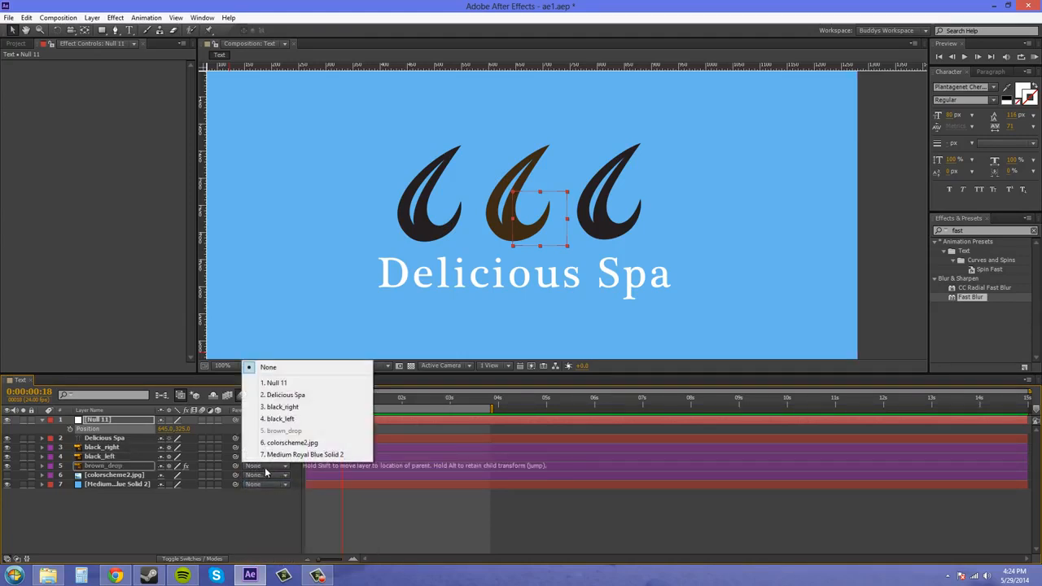
pyautogui.click(261, 391)
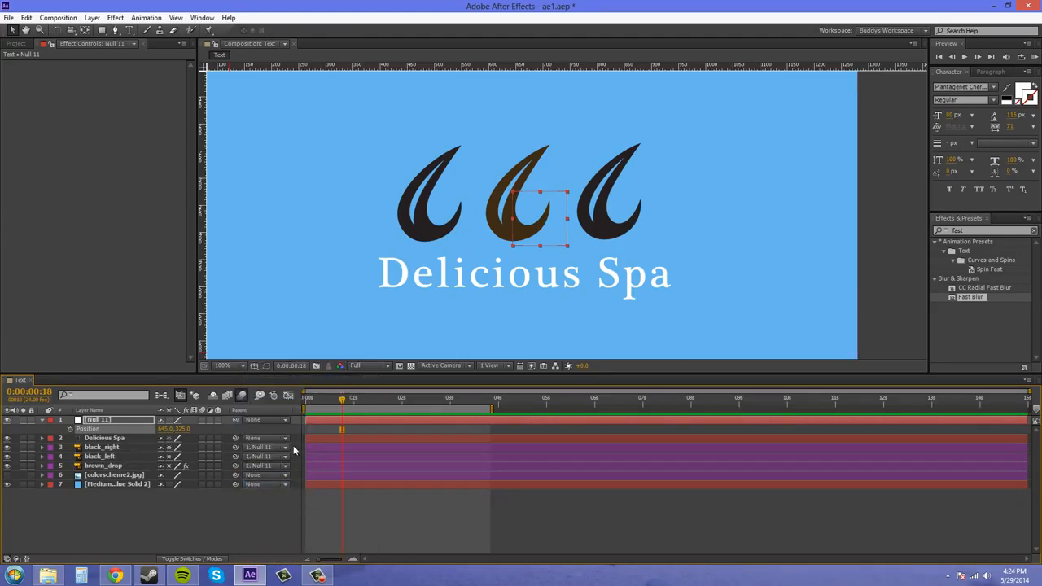
# Test the parenting at the start of the timeline by moving and rotating the null.
pyautogui.moveTo(342, 401); pyautogui.dragTo(295, 405)
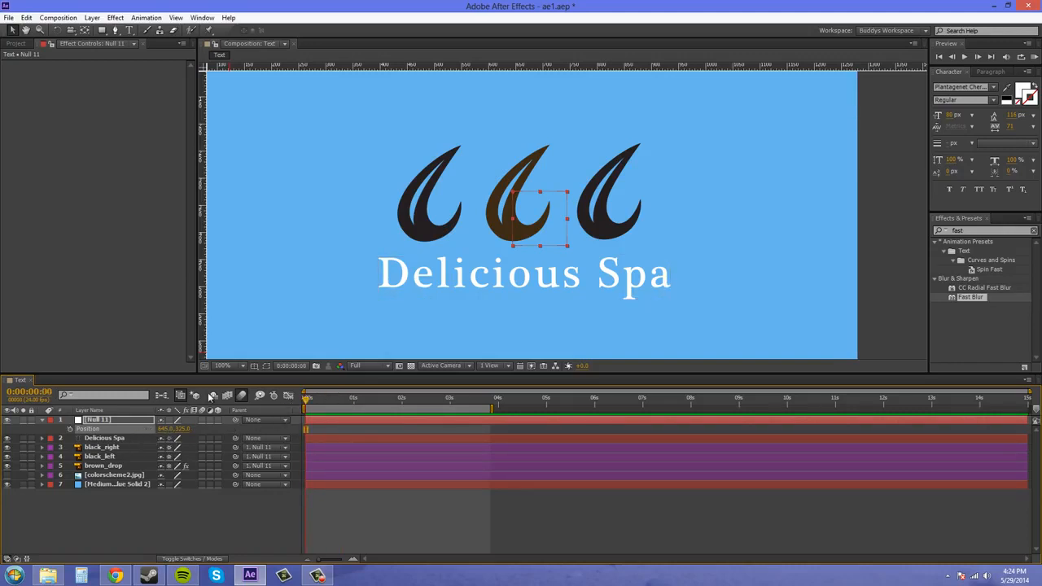
pyautogui.moveTo(545, 219)
pyautogui.mouseDown()
pyautogui.moveTo(595, 199)
pyautogui.moveTo(544, 225)
pyautogui.mouseUp()
pyautogui.press('r')
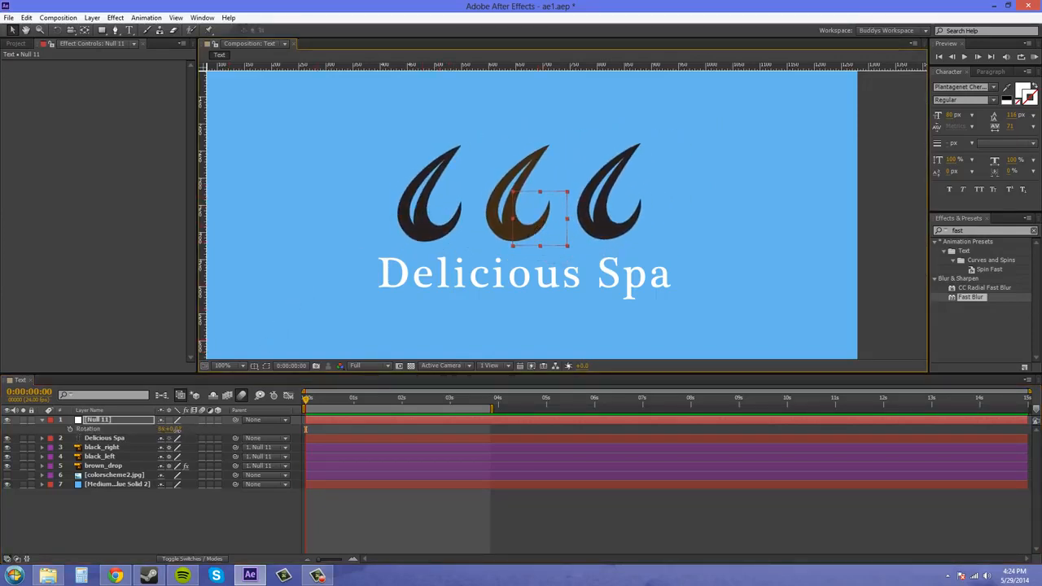
pyautogui.moveTo(170, 429); pyautogui.dragTo(250, 429)
pyautogui.click(171, 531)
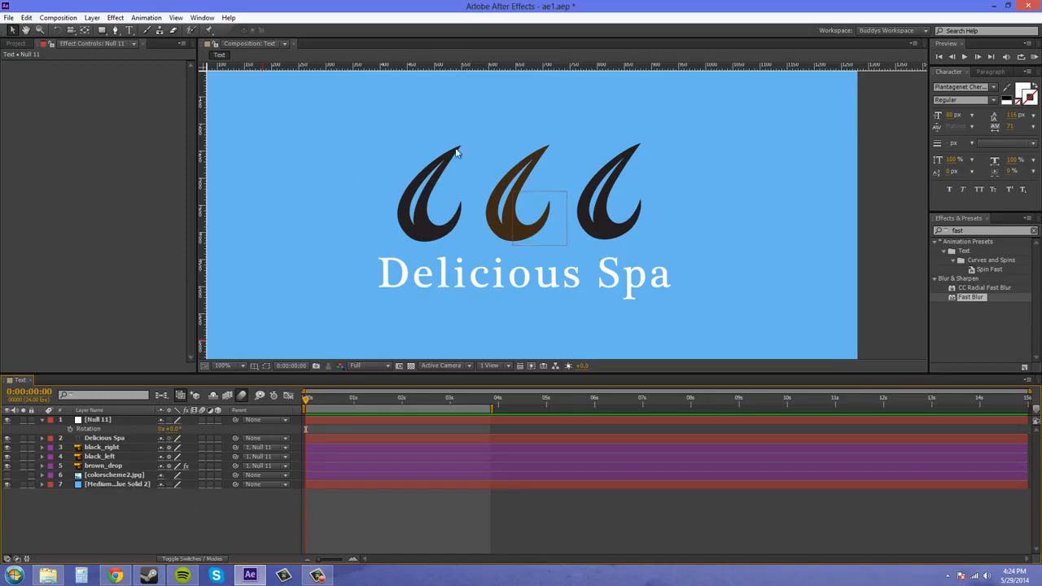
pyautogui.click(440, 295)
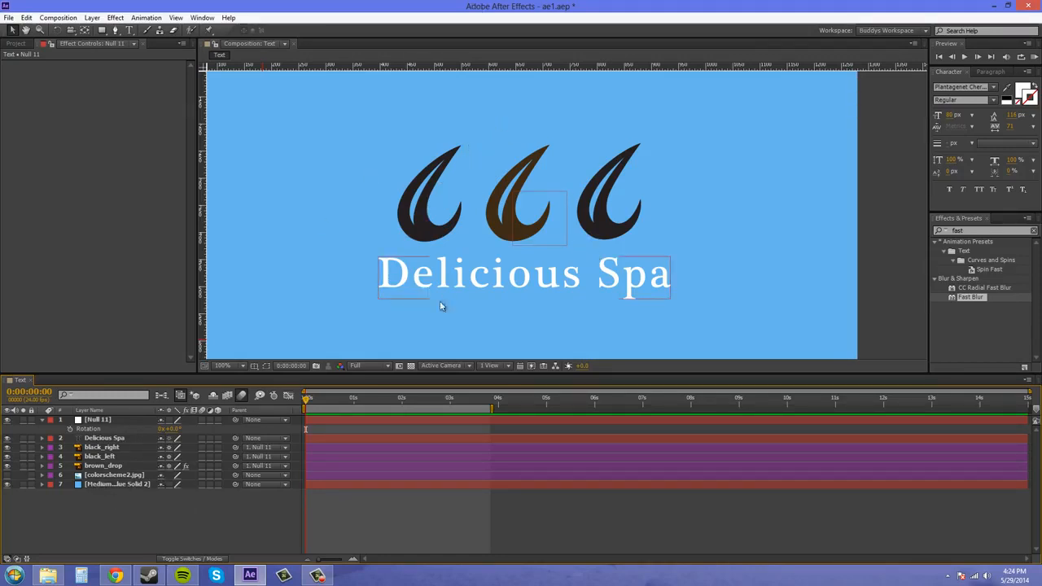
pyautogui.click(440, 303)
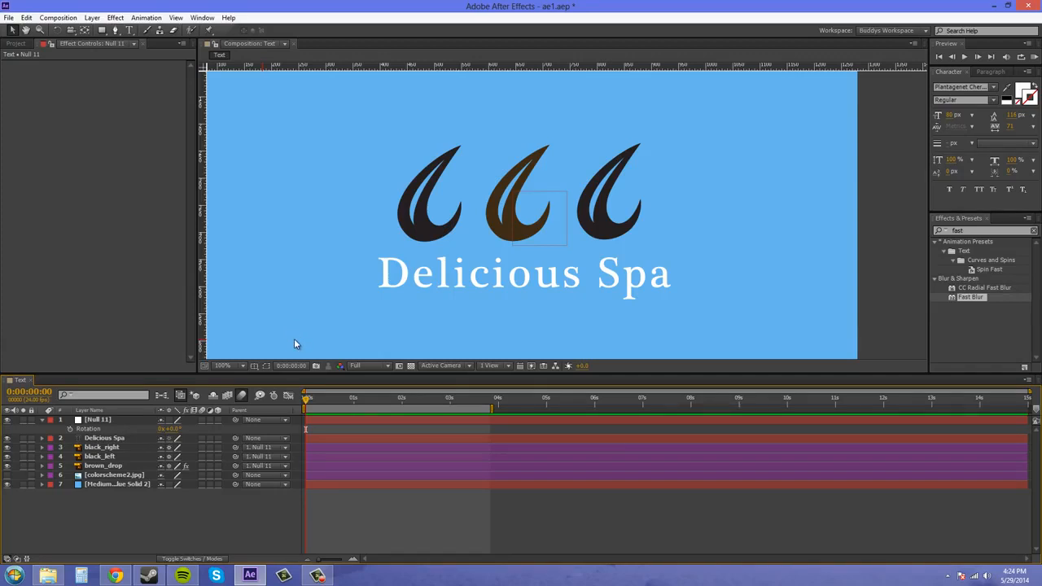
# Animate the null's position with a keyframe at 1 second and one at 2 seconds, moved straight down to about 645, 457.
pyautogui.click(102, 420)
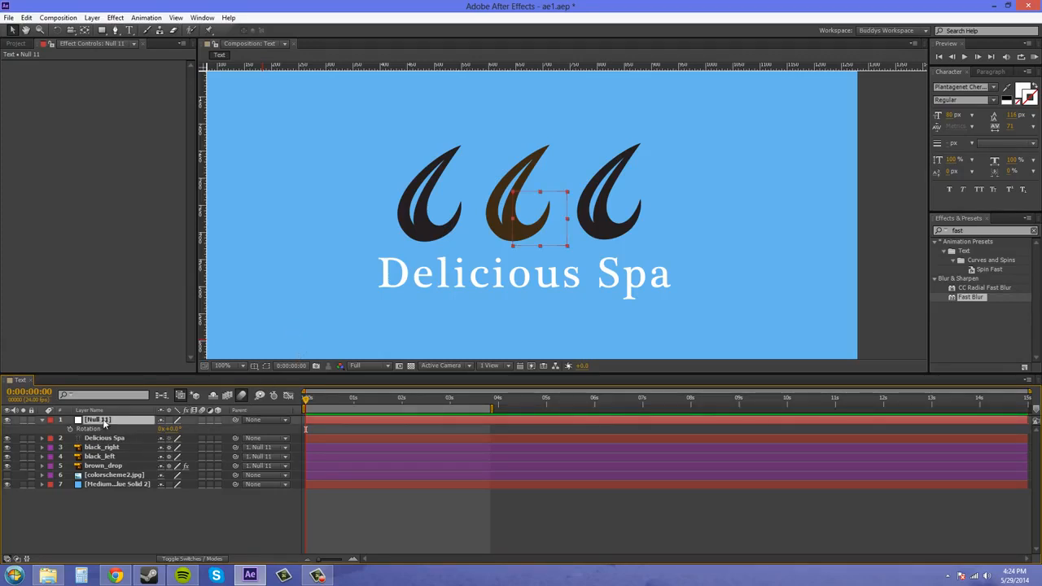
pyautogui.press('p')
pyautogui.click(354, 405)
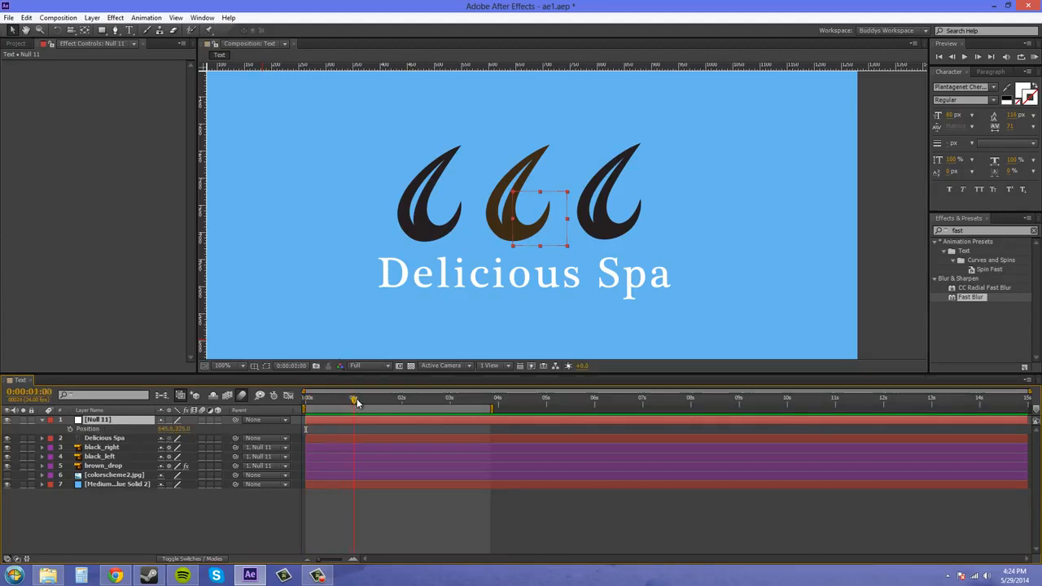
pyautogui.click(70, 429)
pyautogui.moveTo(358, 401); pyautogui.dragTo(402, 400)
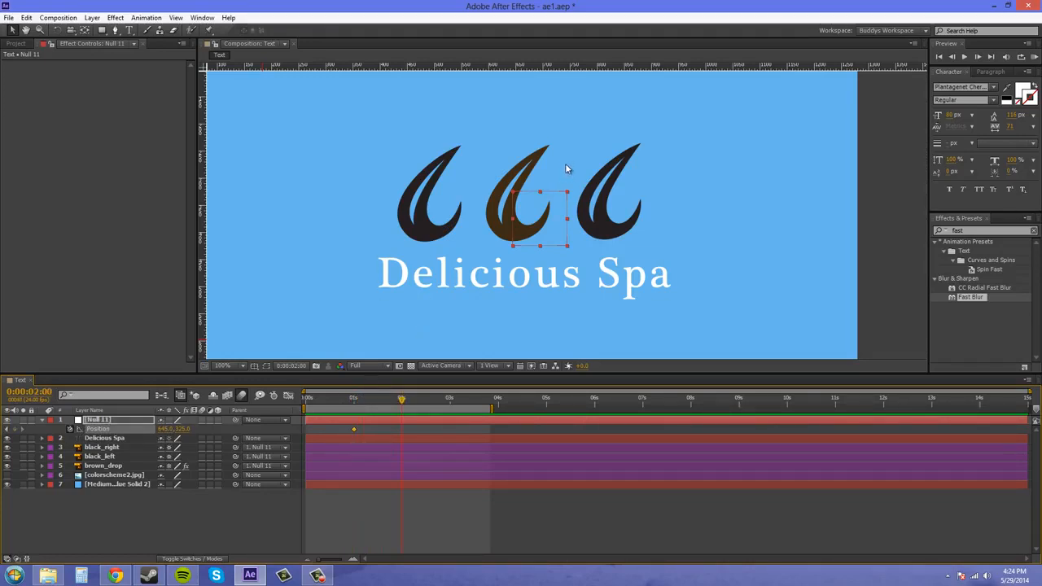
pyautogui.moveTo(546, 228); pyautogui.dragTo(548, 297)
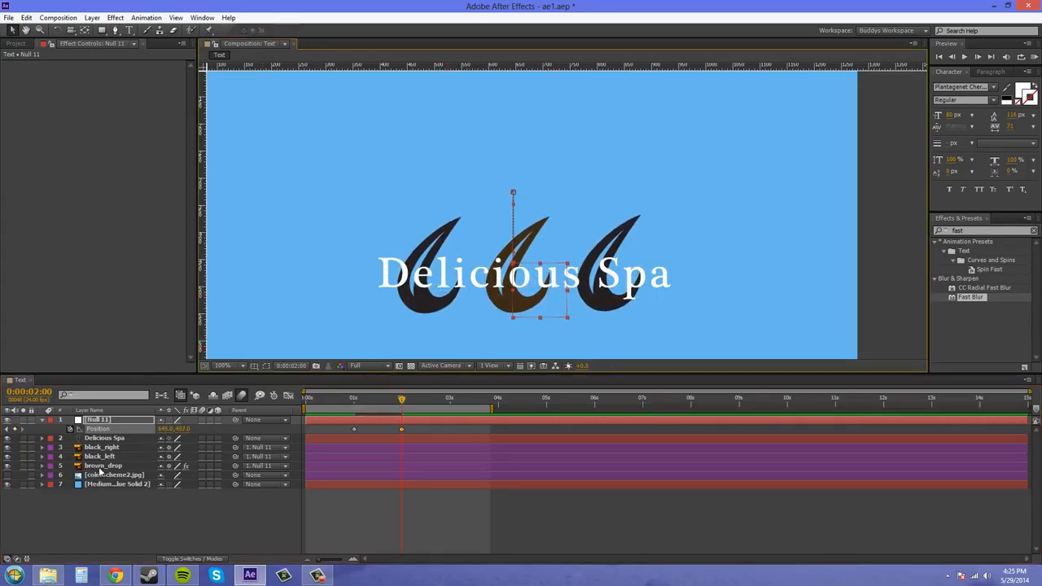
# Try moving the black_left drop outward, away from the brown drop, and undo the move.
pyautogui.click(104, 466)
pyautogui.click(101, 457)
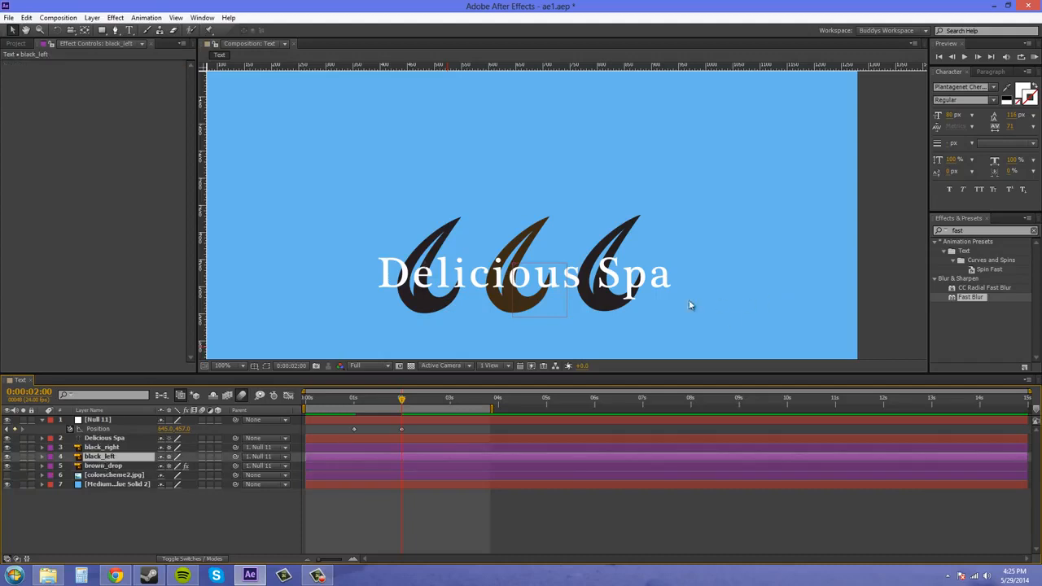
pyautogui.moveTo(418, 298); pyautogui.dragTo(373, 302)
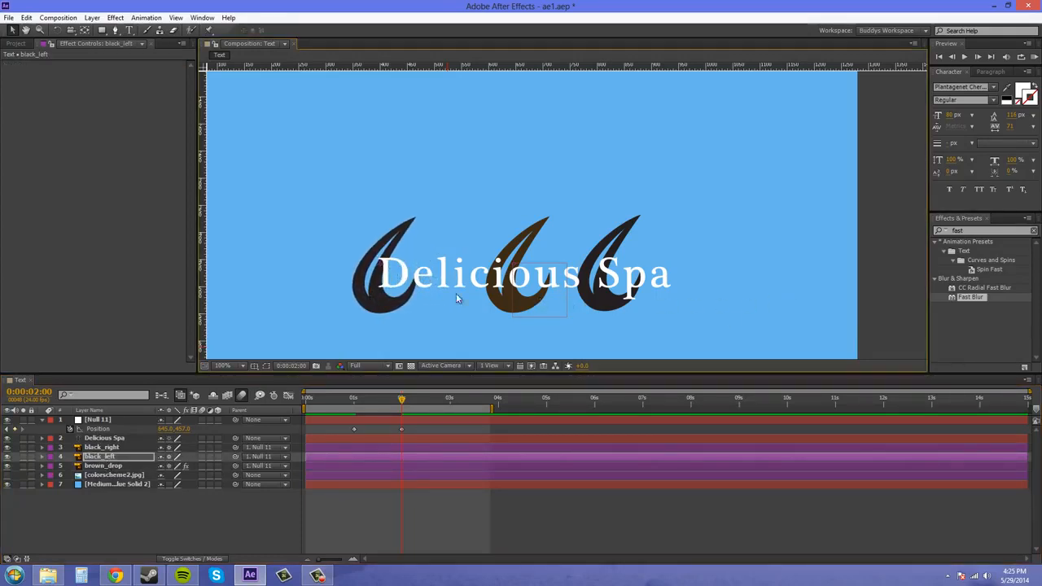
pyautogui.hotkey('ctrl', 'z')
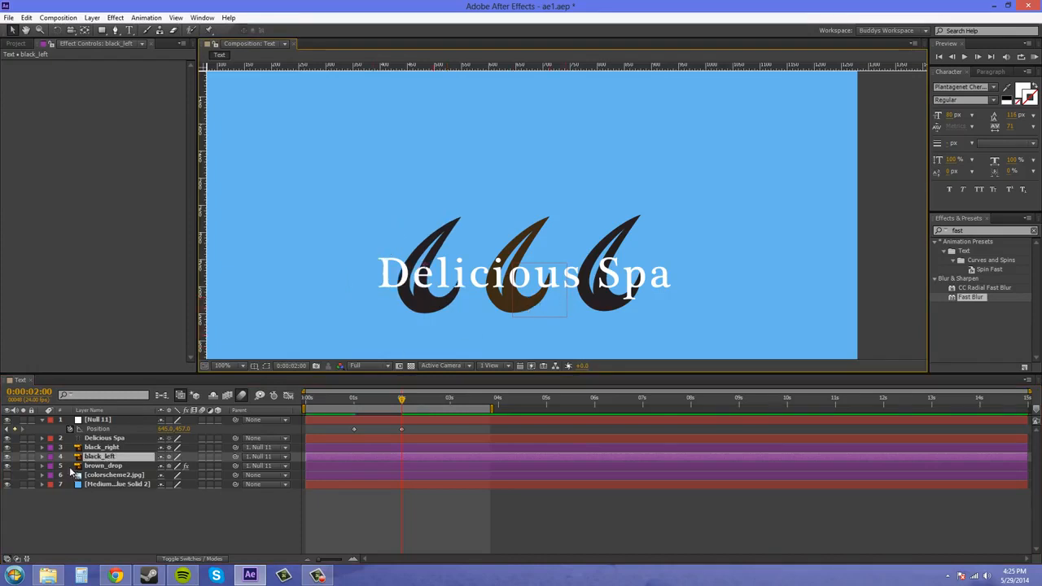
# Add position keyframes at 2 seconds to the black_right, black_left and brown_drop layers and scrub through the null's movement.
pyautogui.keyDown('ctrl'); pyautogui.click(119, 467); pyautogui.keyUp('ctrl')
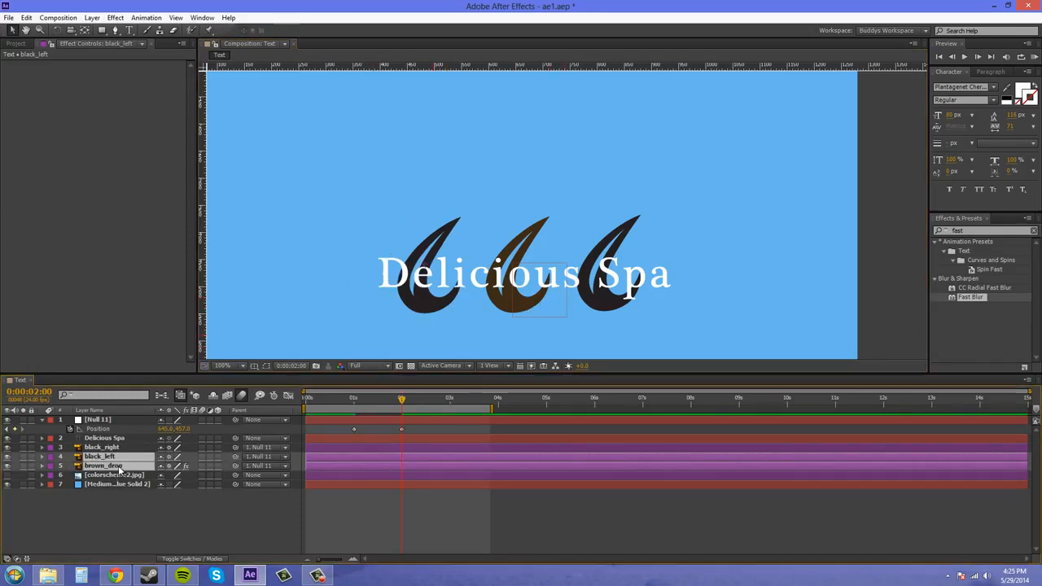
pyautogui.keyDown('ctrl'); pyautogui.click(116, 440); pyautogui.keyUp('ctrl')
pyautogui.keyDown('ctrl'); pyautogui.click(117, 446); pyautogui.keyUp('ctrl')
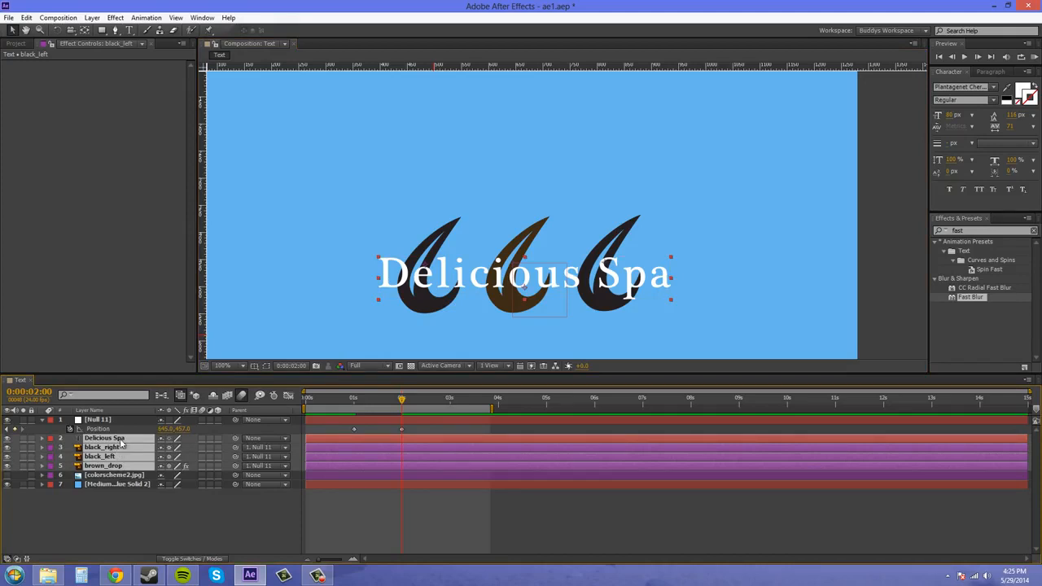
pyautogui.keyDown('ctrl'); pyautogui.click(122, 440); pyautogui.keyUp('ctrl')
pyautogui.press('p')
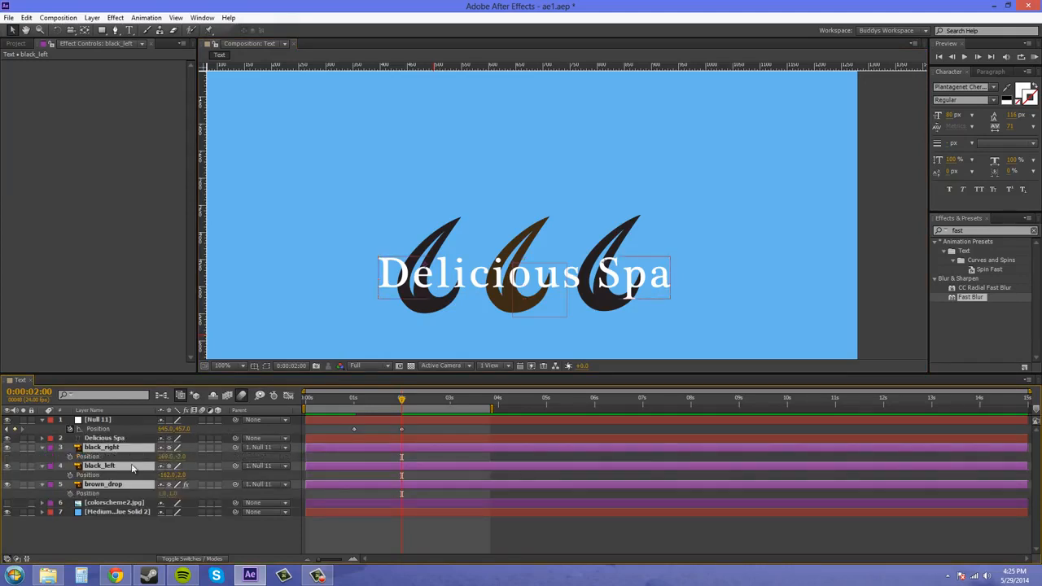
pyautogui.hotkey('alt', 'shift', 'p')
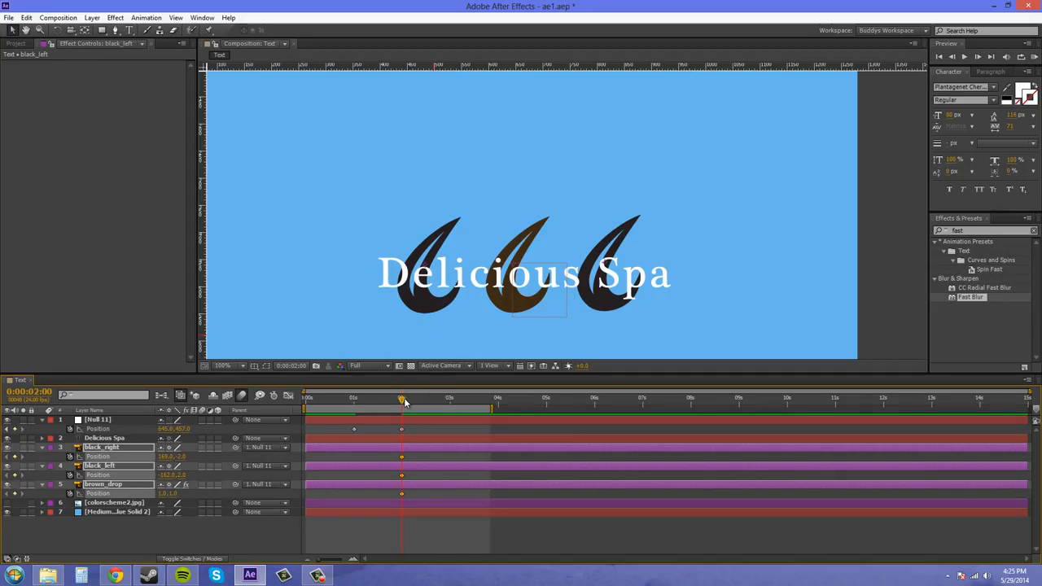
pyautogui.moveTo(404, 400); pyautogui.dragTo(371, 398)
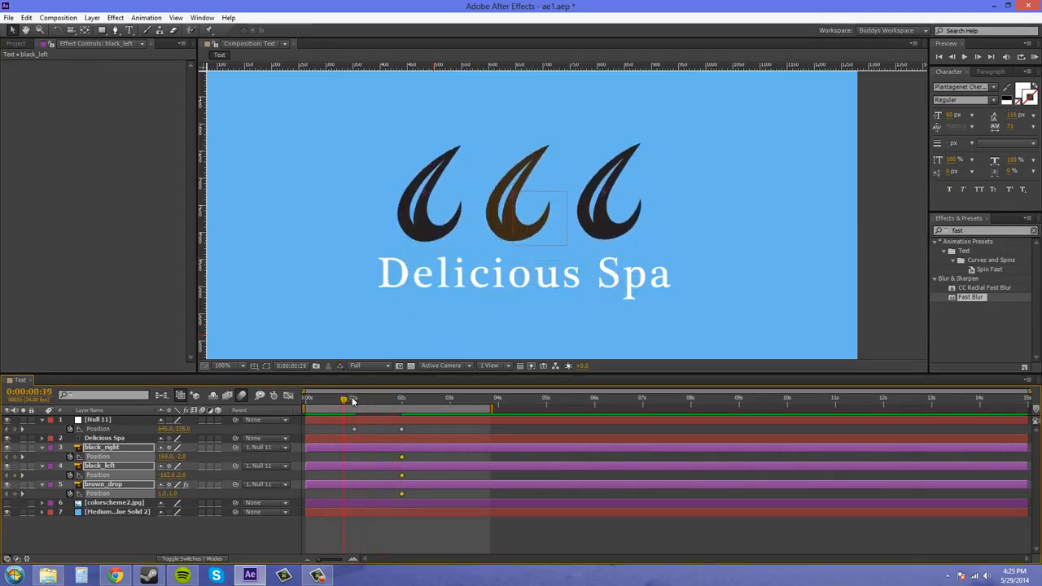
pyautogui.moveTo(341, 399); pyautogui.dragTo(401, 410)
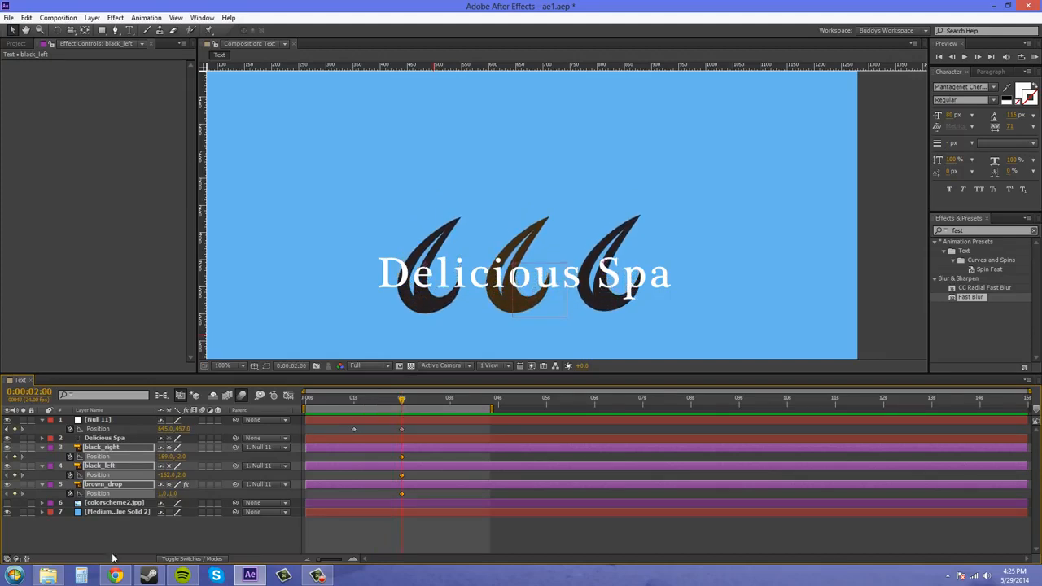
# Try spreading the drops apart at 2 seconds, moving brown_drop down to 1, 145, black_left to -336, 2 and black_right to 374, -2.
pyautogui.click(128, 525)
pyautogui.click(112, 489)
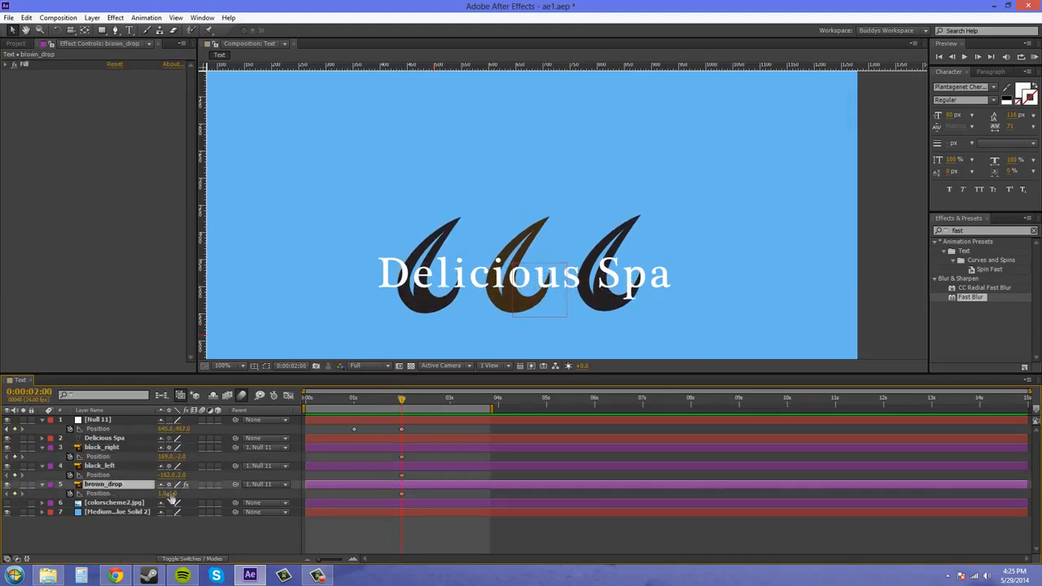
pyautogui.moveTo(173, 494); pyautogui.dragTo(249, 495)
pyautogui.press('Return')
pyautogui.click(102, 467)
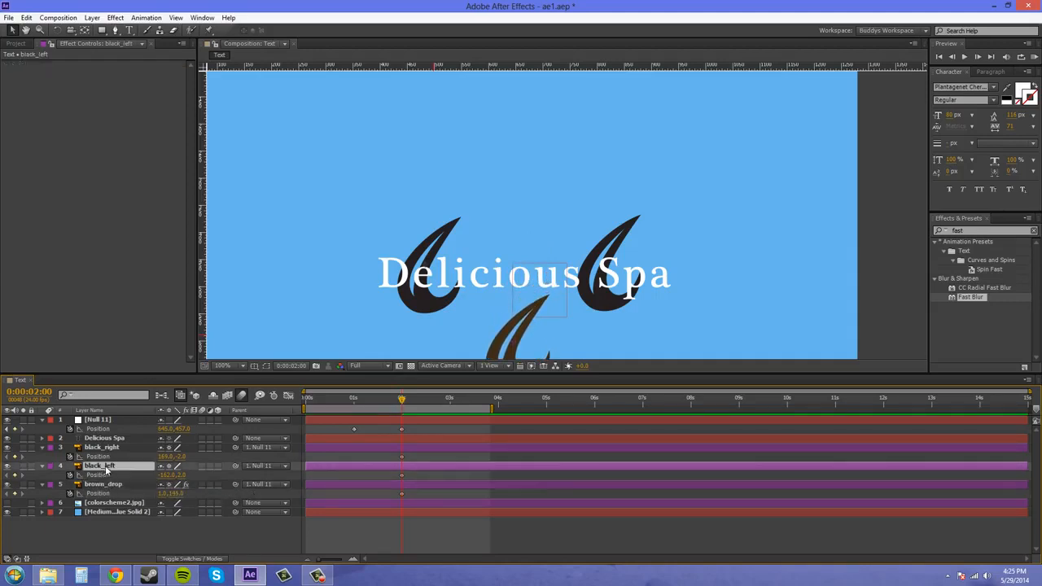
pyautogui.moveTo(167, 475); pyautogui.dragTo(100, 475)
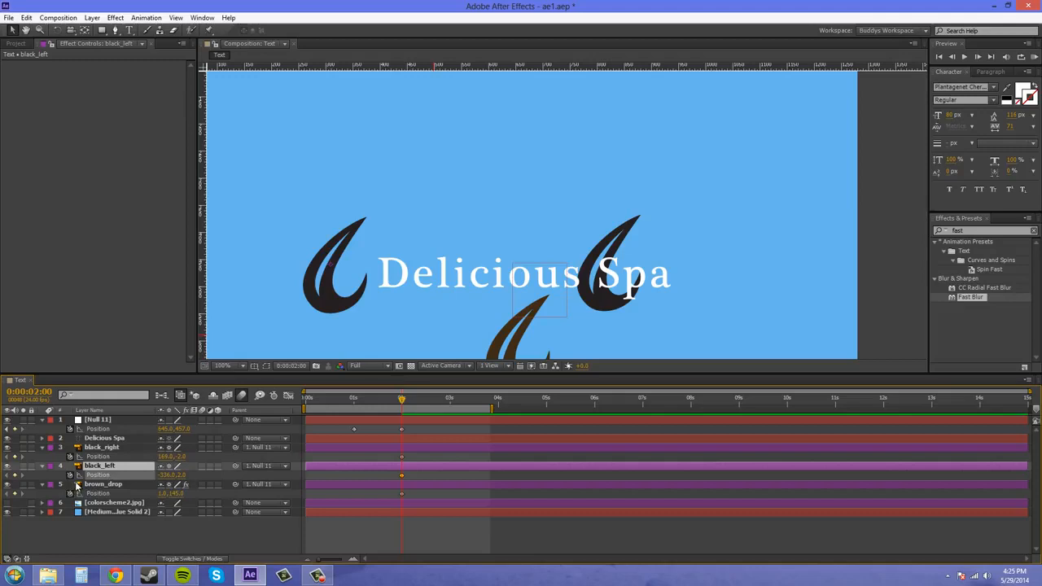
pyautogui.click(110, 448)
pyautogui.moveTo(181, 457); pyautogui.dragTo(280, 466)
pyautogui.scroll(-1, 708, 225)
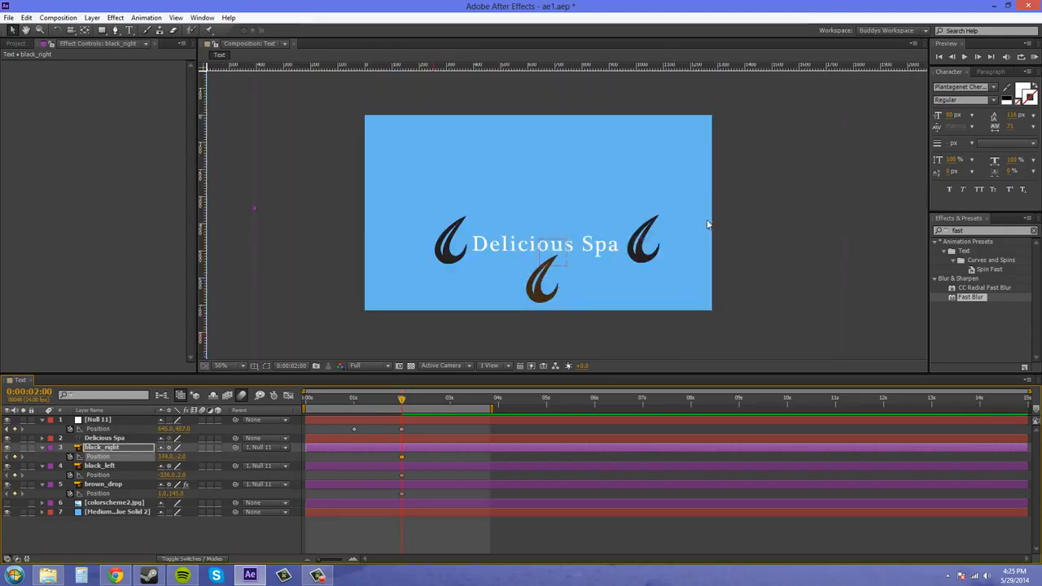
pyautogui.scroll(1, 600, 296)
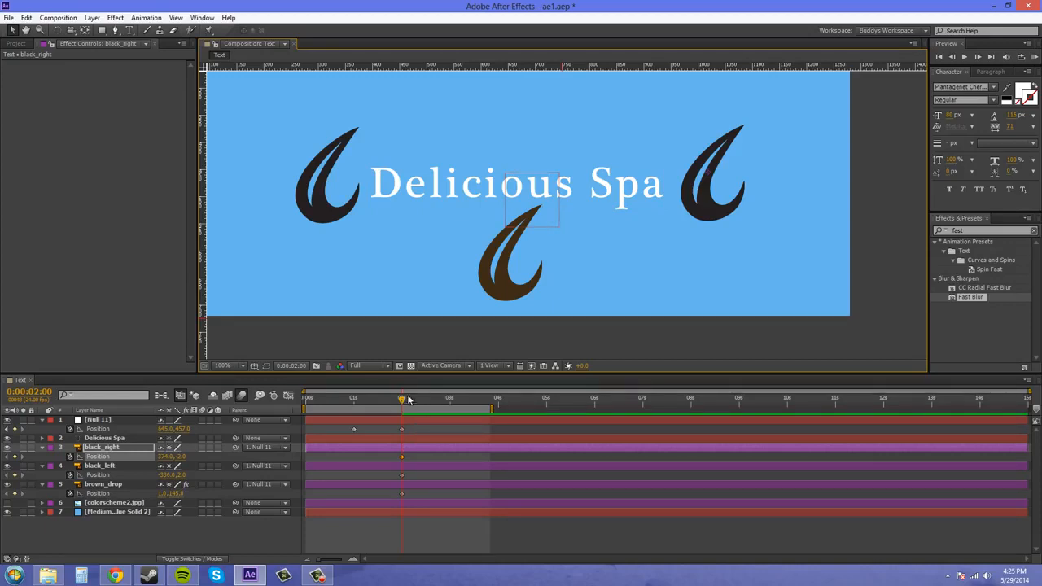
pyautogui.moveTo(402, 399)
pyautogui.mouseDown()
pyautogui.moveTo(286, 409)
pyautogui.moveTo(400, 398)
pyautogui.mouseUp()
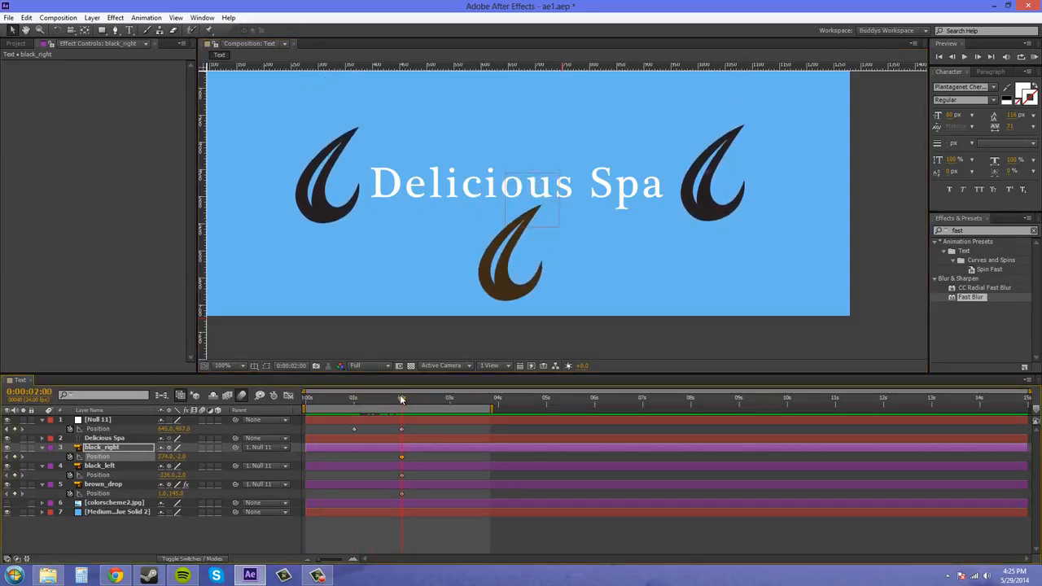
# Undo the three position changes made to the drops at 2 seconds.
pyautogui.hotkey('ctrl', 'z')
pyautogui.hotkey('ctrl', 'z')
pyautogui.hotkey('ctrl', 'z')
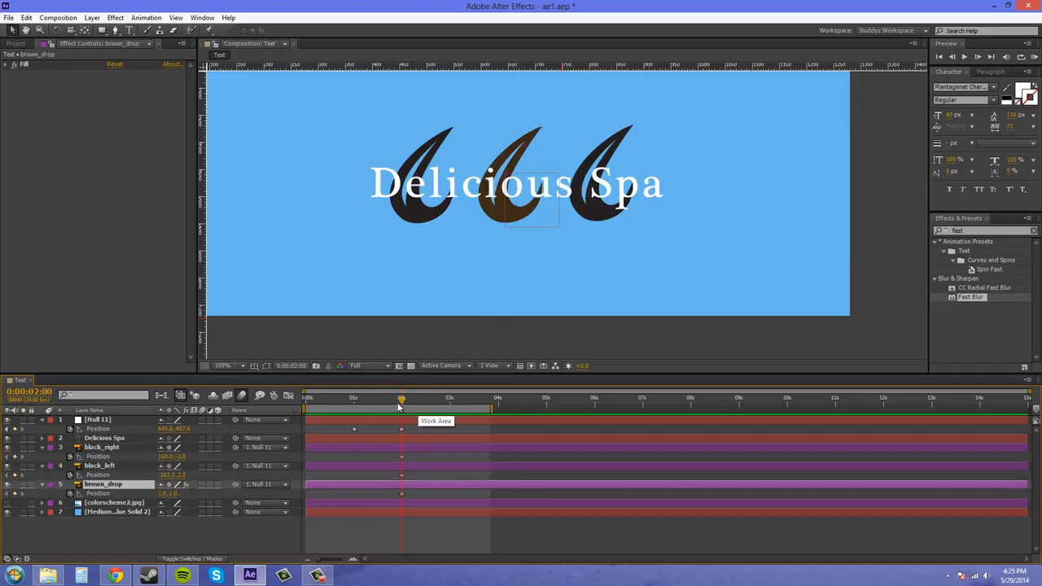
# At 3 seconds, keyframe brown_drop at about 1, 156, black_left at -336, 2 and black_right at 356, -2, and scrub through the animation.
pyautogui.click(449, 399)
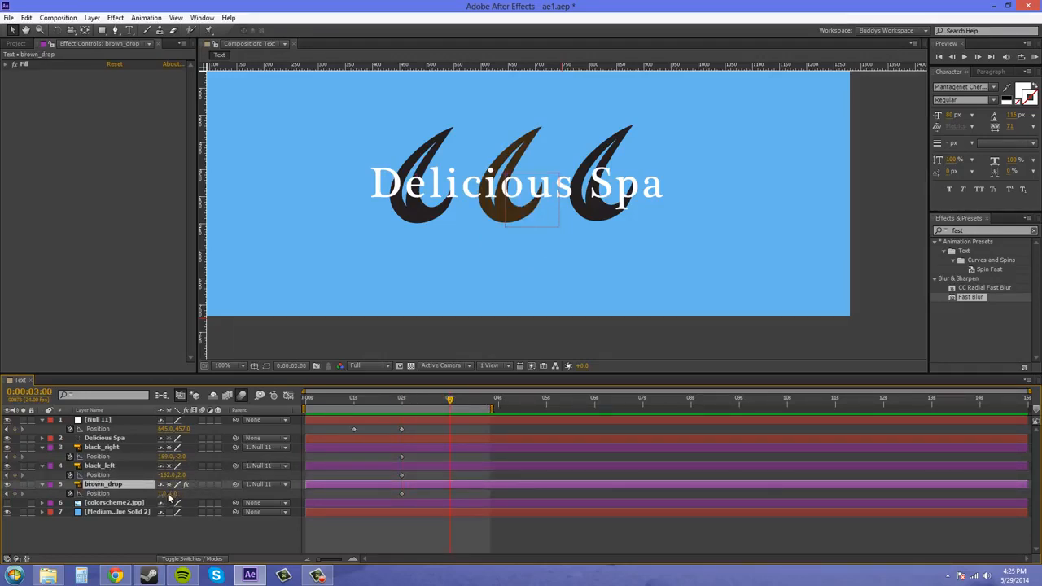
pyautogui.moveTo(171, 493); pyautogui.dragTo(259, 490)
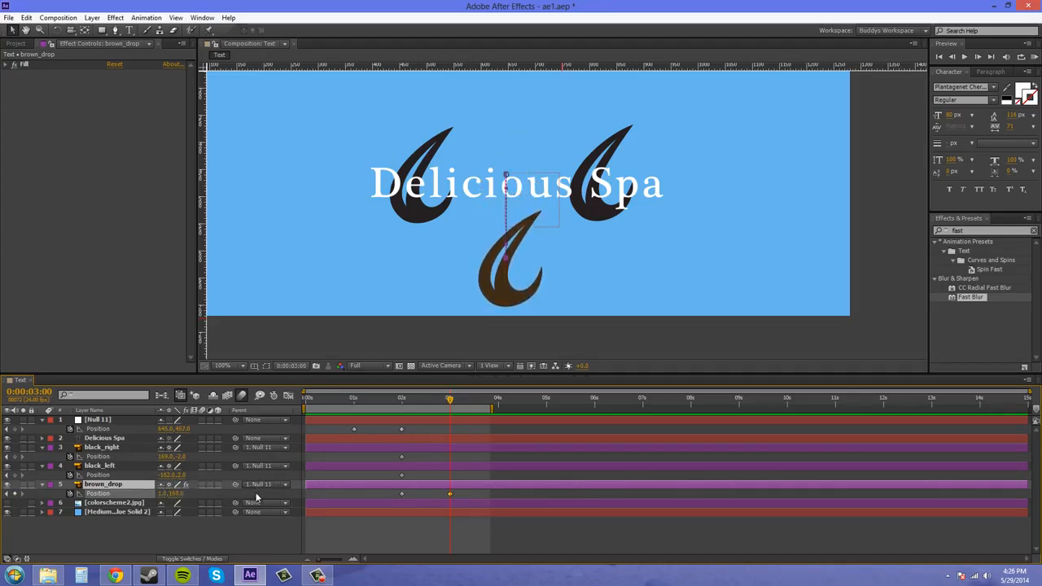
pyautogui.moveTo(162, 473); pyautogui.dragTo(269, 462)
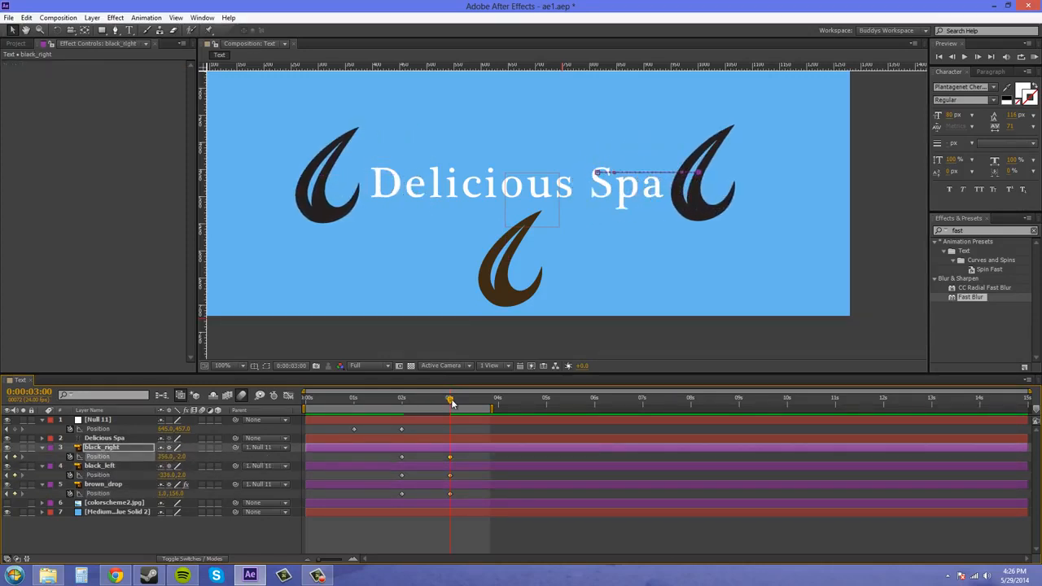
pyautogui.moveTo(451, 400); pyautogui.dragTo(285, 409)
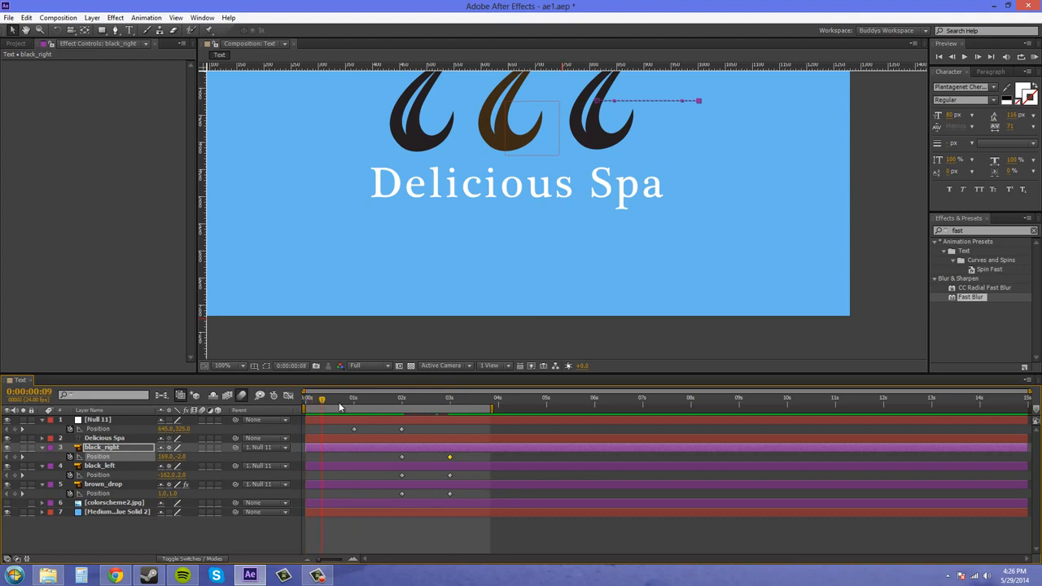
pyautogui.moveTo(342, 407); pyautogui.dragTo(465, 421)
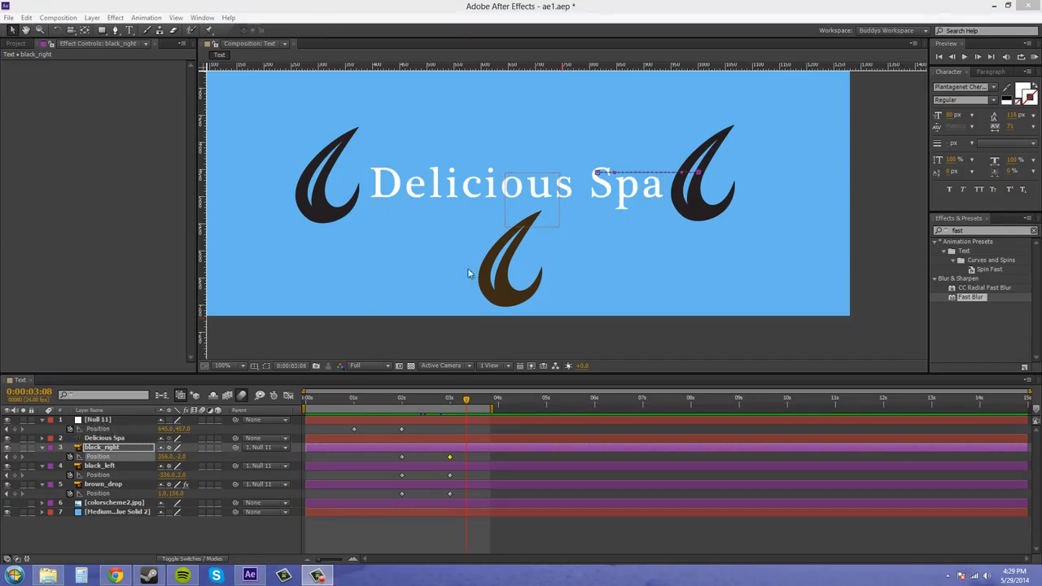
pyautogui.click(112, 18)
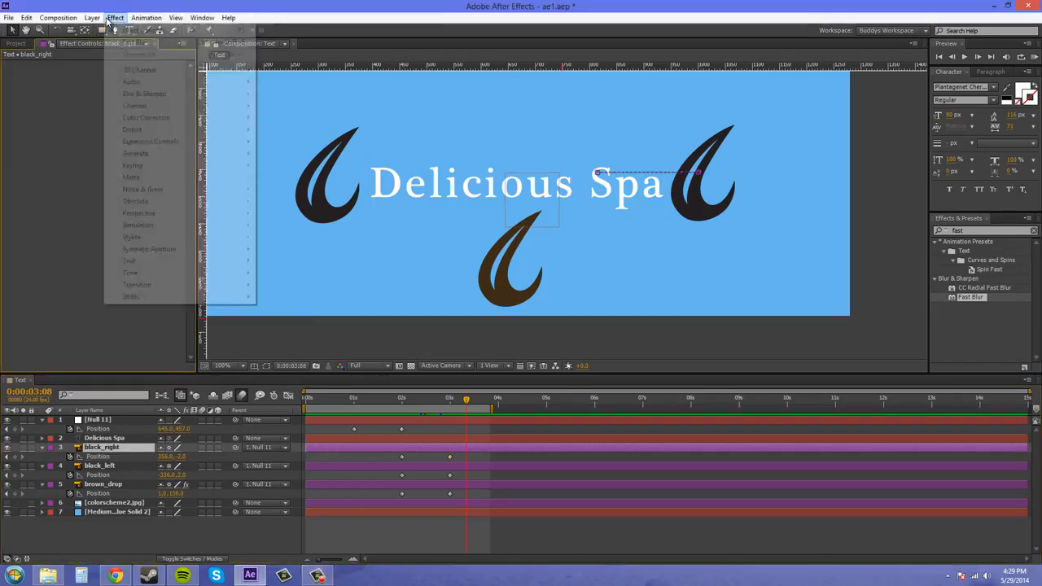
pyautogui.moveTo(91, 20)
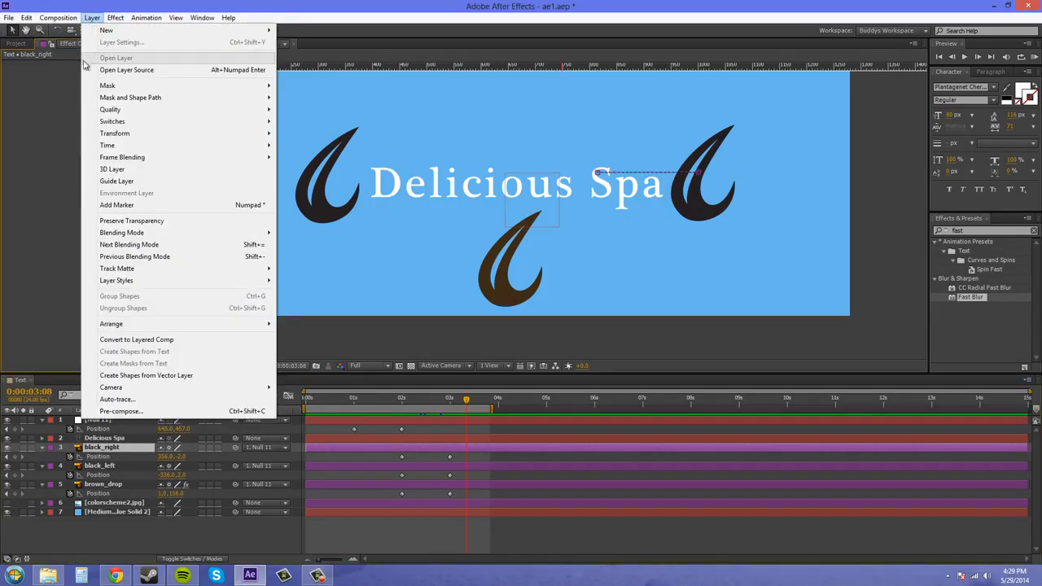
pyautogui.click(47, 147)
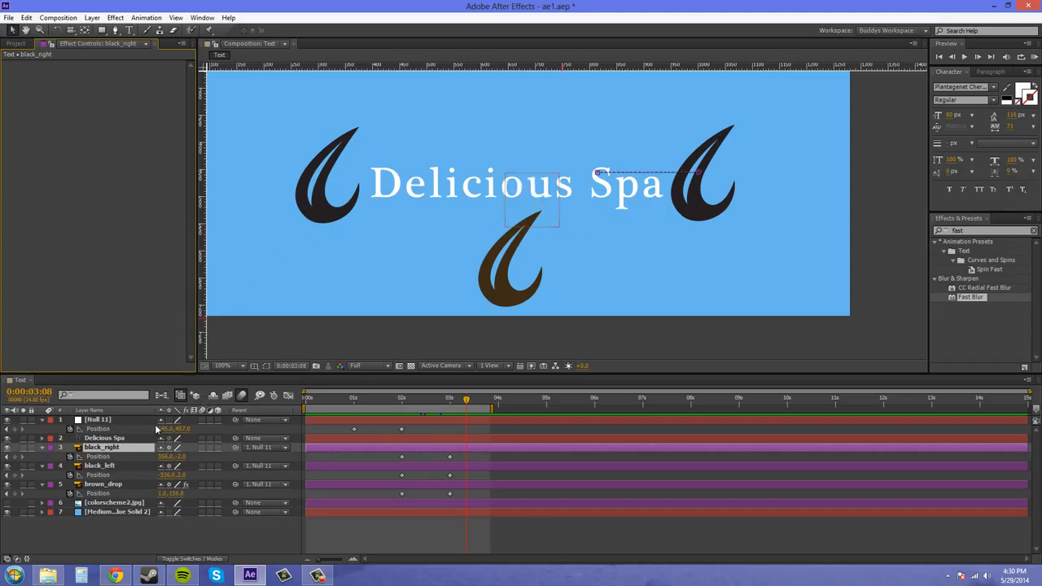
# Select the parent null layer to show its motion path in the composition.
pyautogui.click(99, 420)
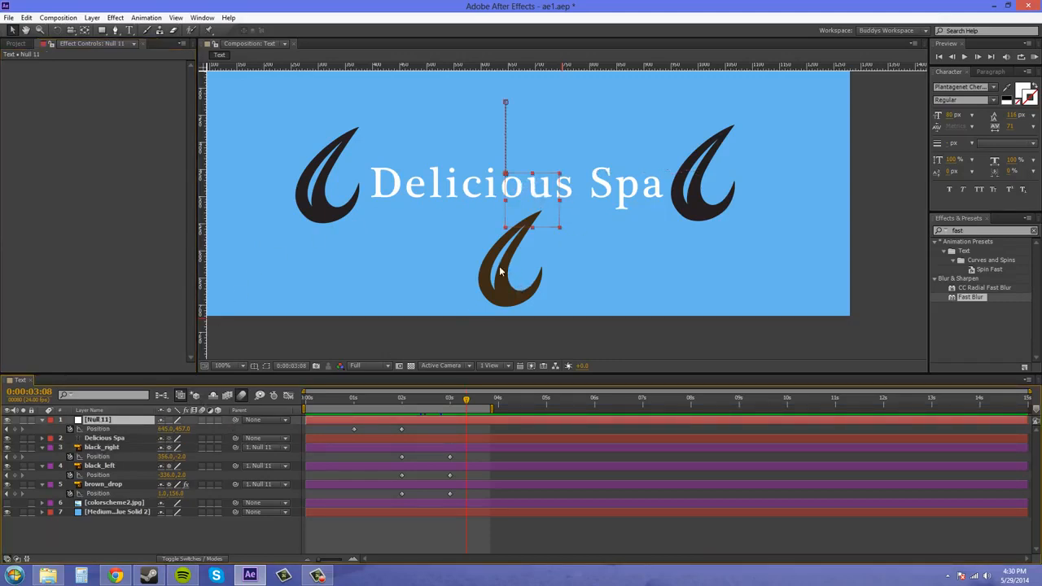